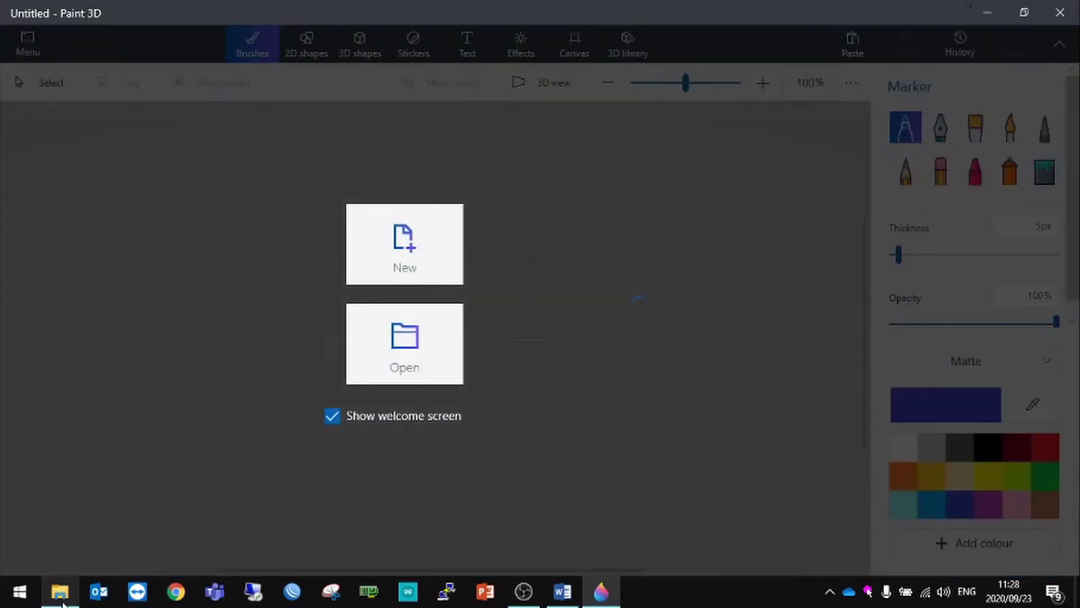
Step: Bring the signature photo IMG_3880 from the Photo of Sign folder onto the blank canvas
click(554, 253)
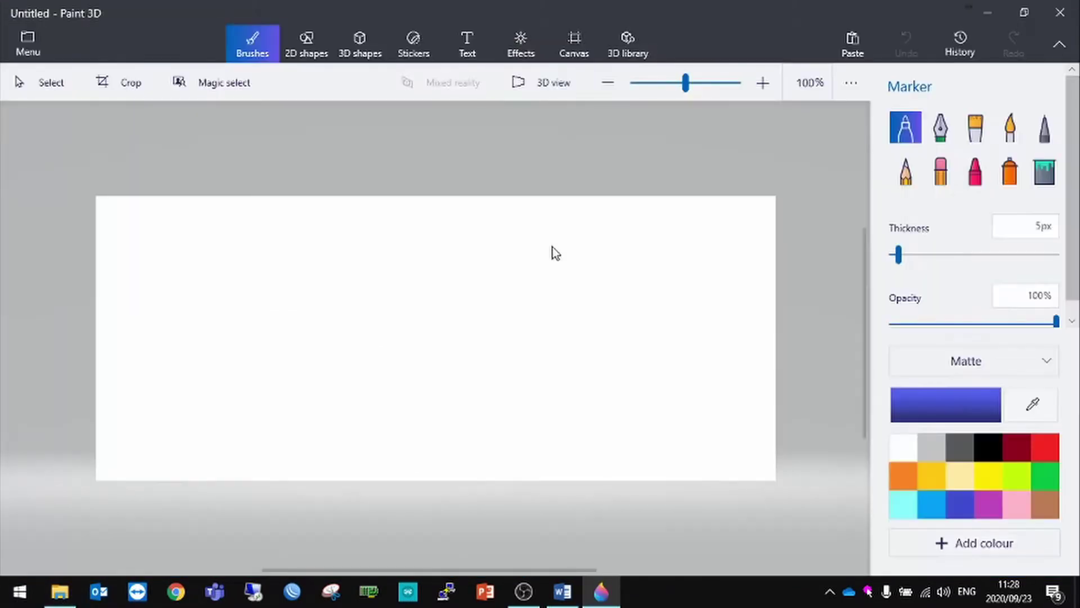
click(62, 588)
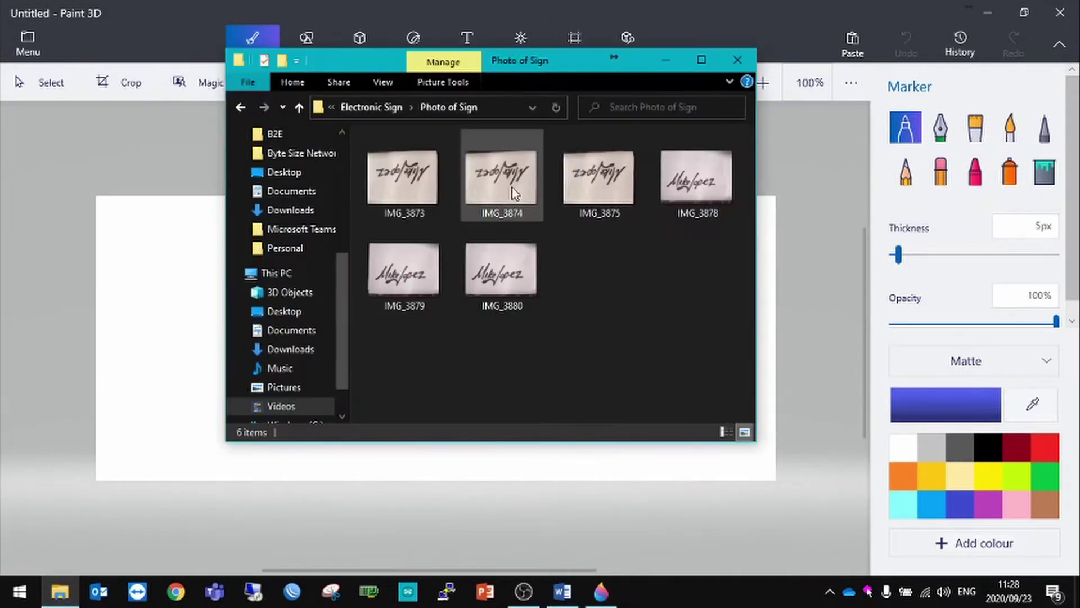
drag(566, 56, 807, 60)
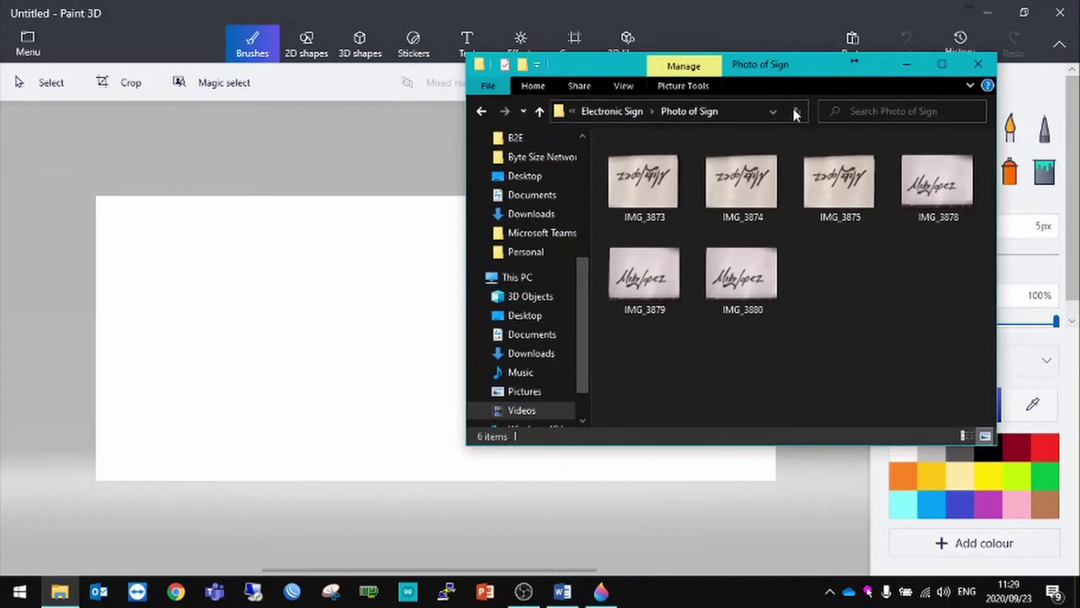
mouse_move(744, 282)
mouse_down()
mouse_move(639, 285)
mouse_move(326, 332)
mouse_up()
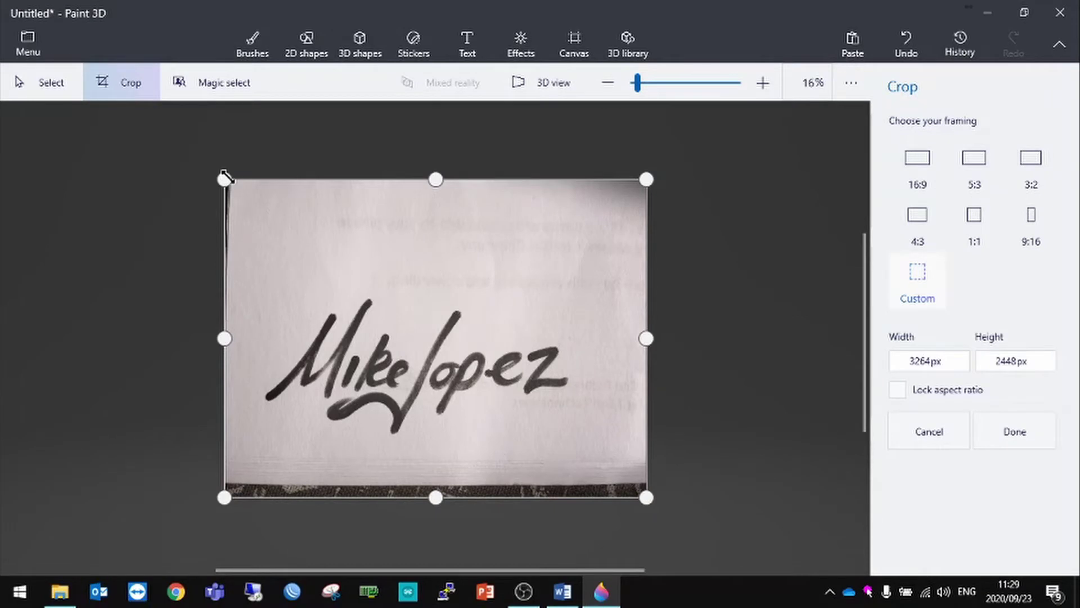
Step: Crop the photo closely around the handwritten signature, to about 2419 × 1138 px
drag(224, 178, 259, 291)
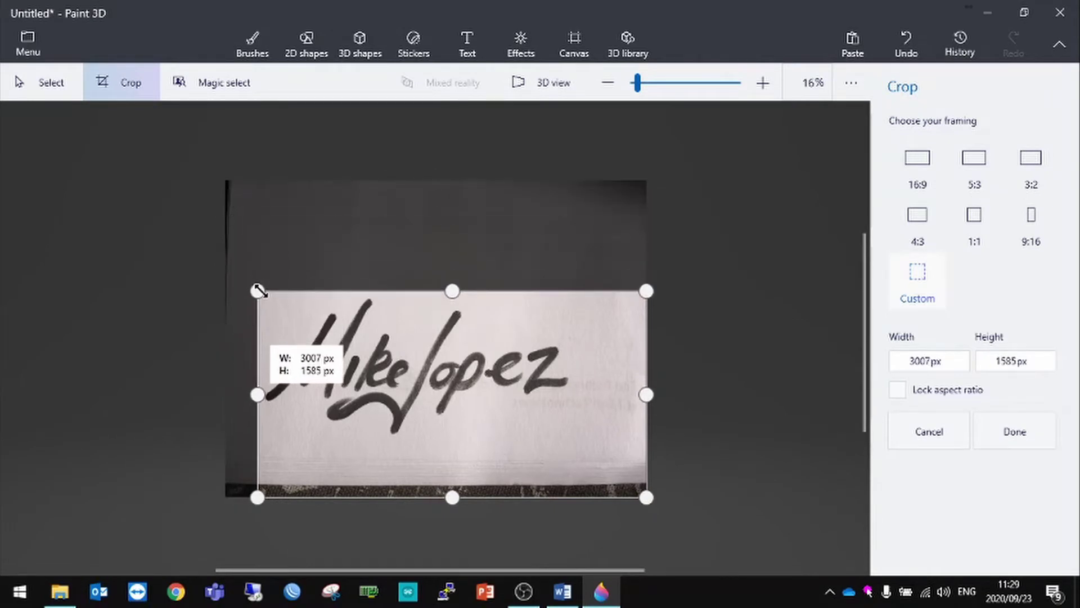
drag(646, 394, 570, 395)
drag(415, 498, 414, 439)
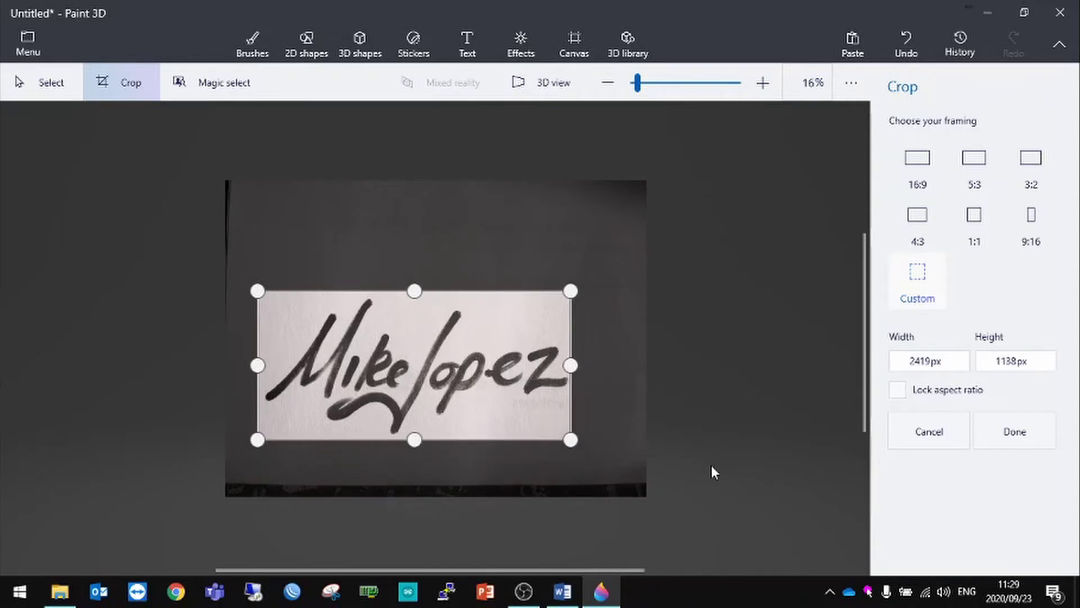
click(1016, 442)
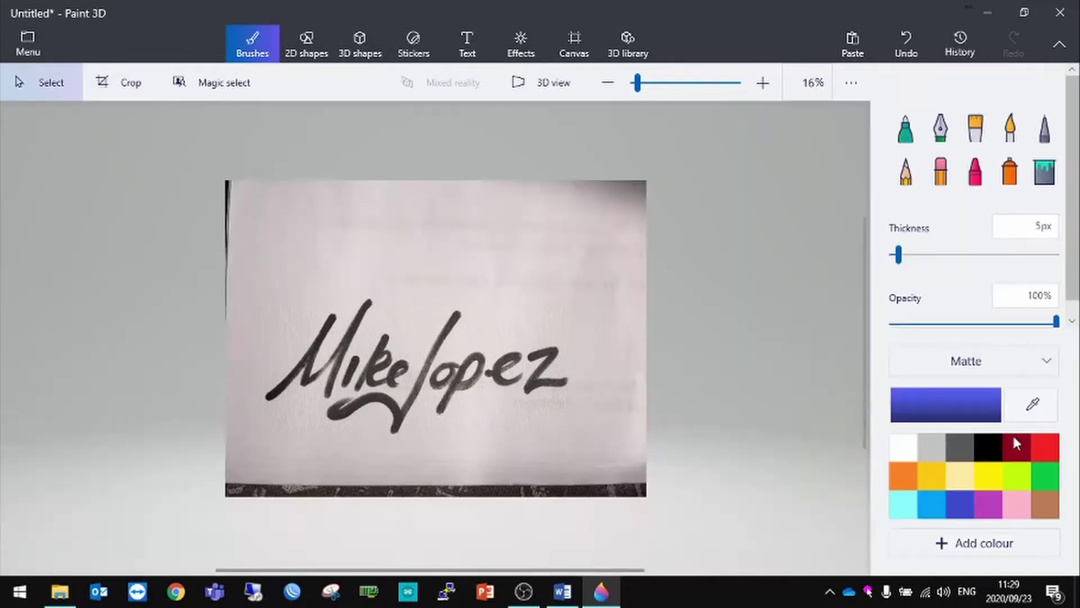
Step: Start a Magic select cutout of the whole cropped image and remove the paper area between the letters from it
click(224, 88)
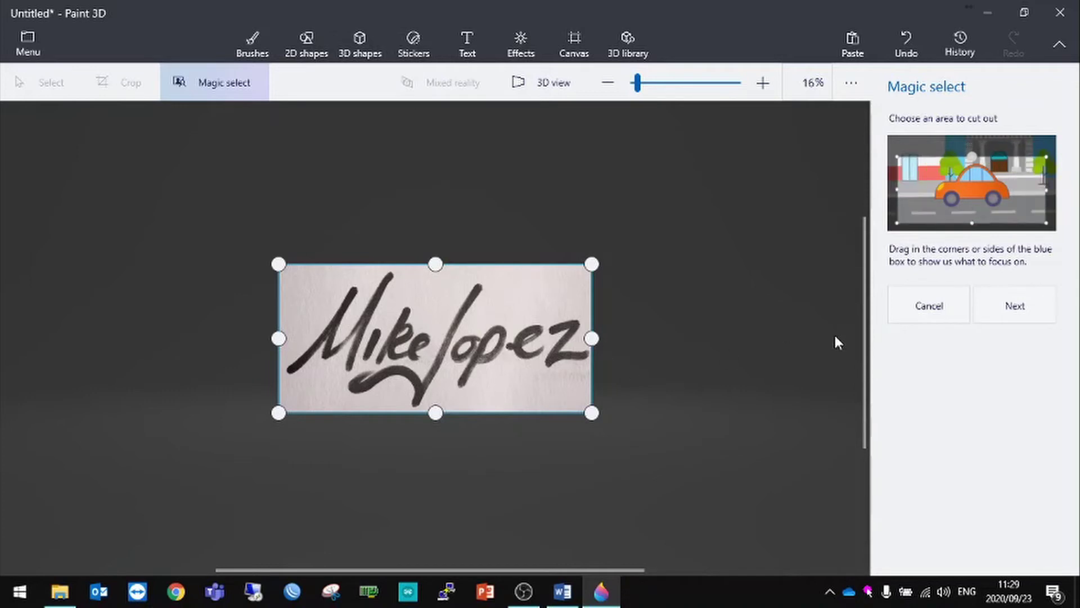
click(1011, 307)
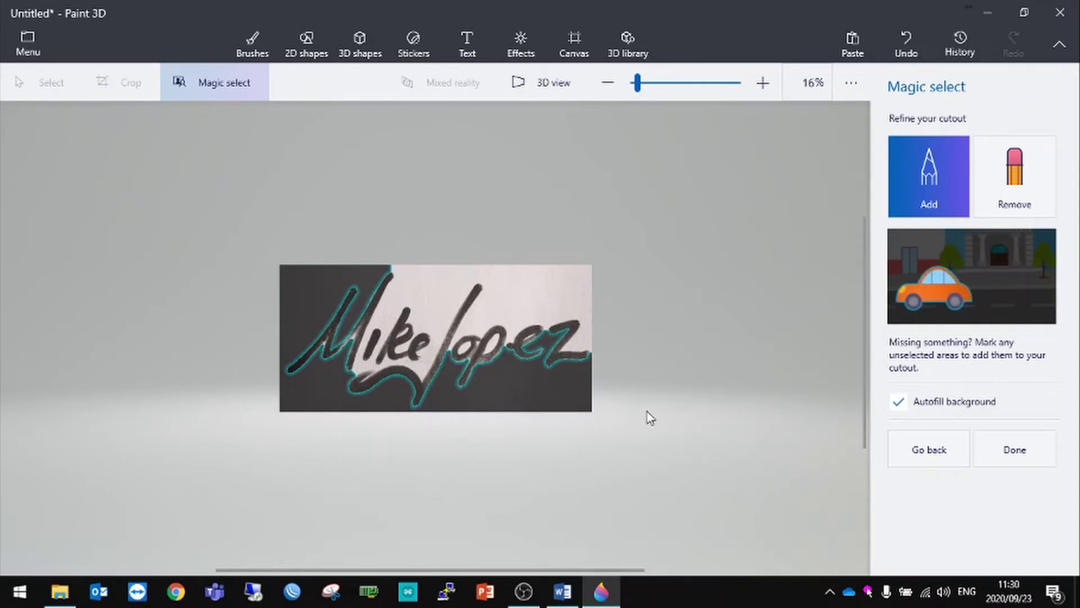
scroll(647, 418, up, 3)
drag(521, 570, 475, 572)
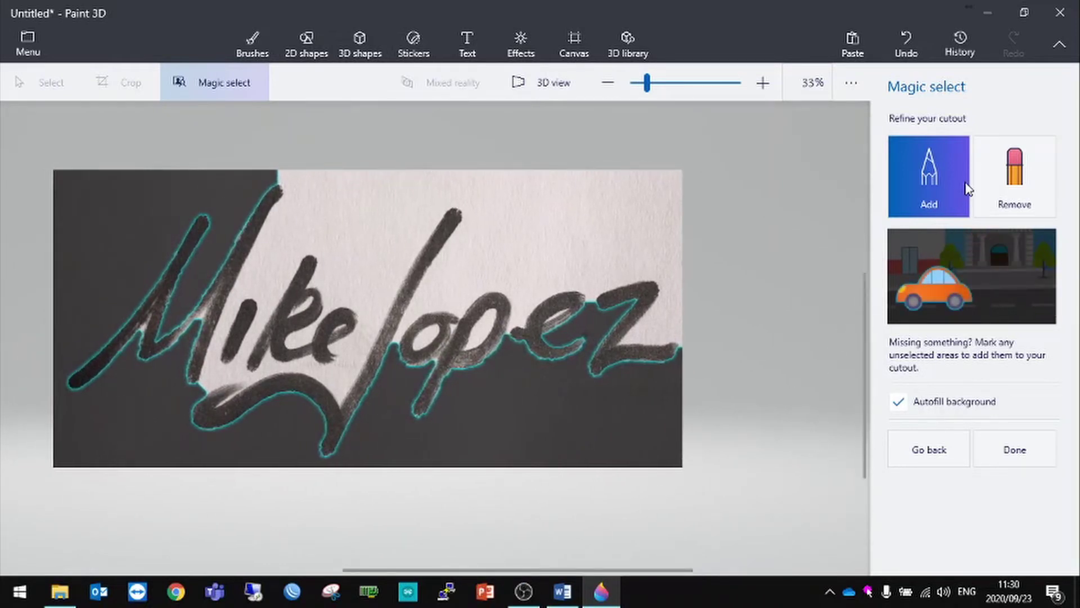
click(1016, 185)
drag(394, 194, 370, 299)
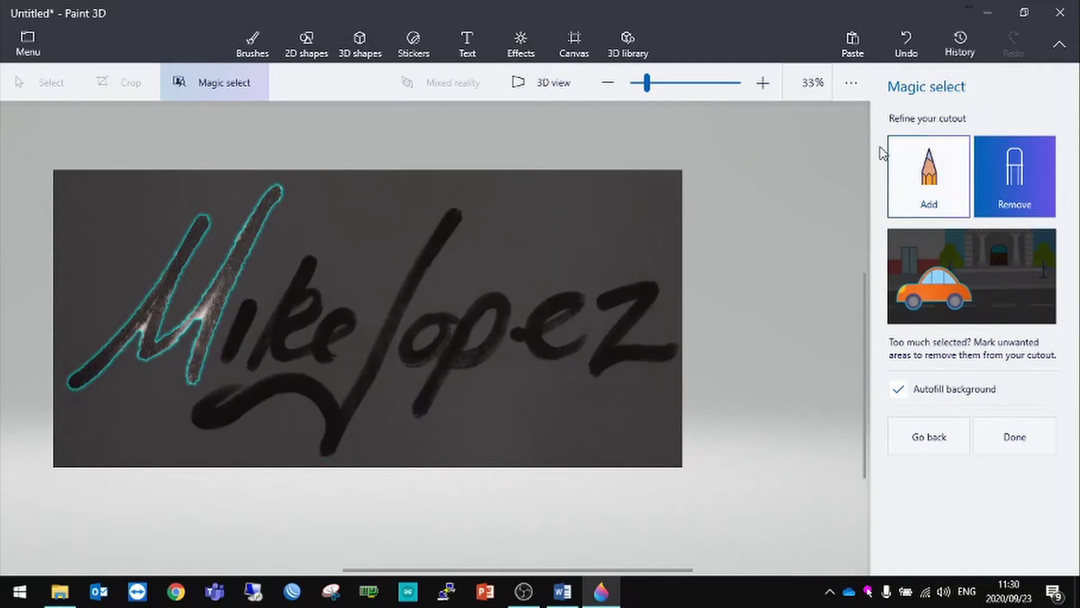
Step: Add the unselected letters and the underline flourish of the signature to the cutout
click(924, 177)
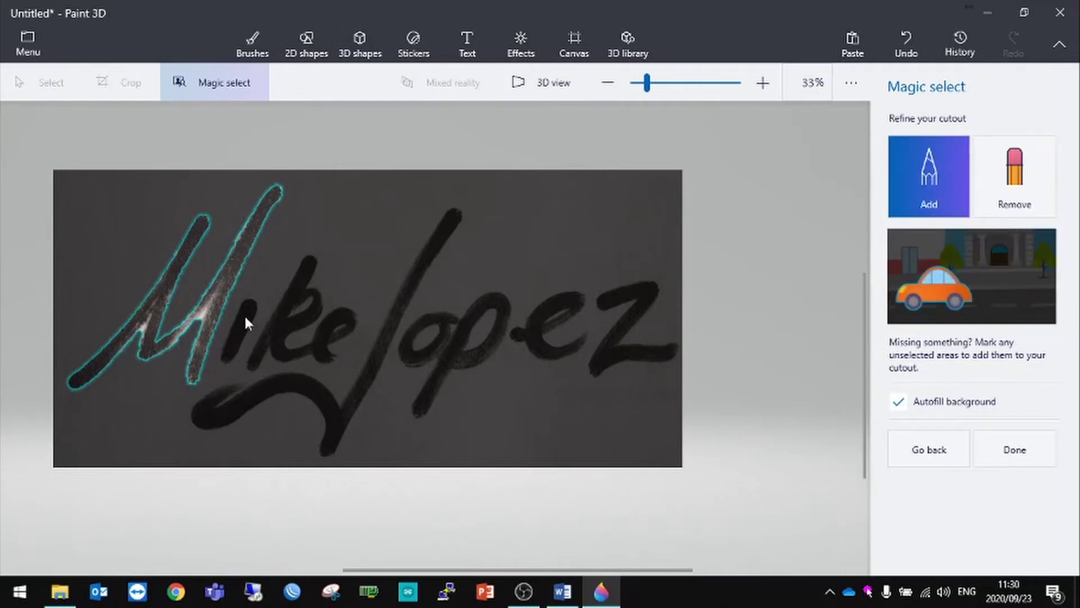
drag(248, 312, 234, 342)
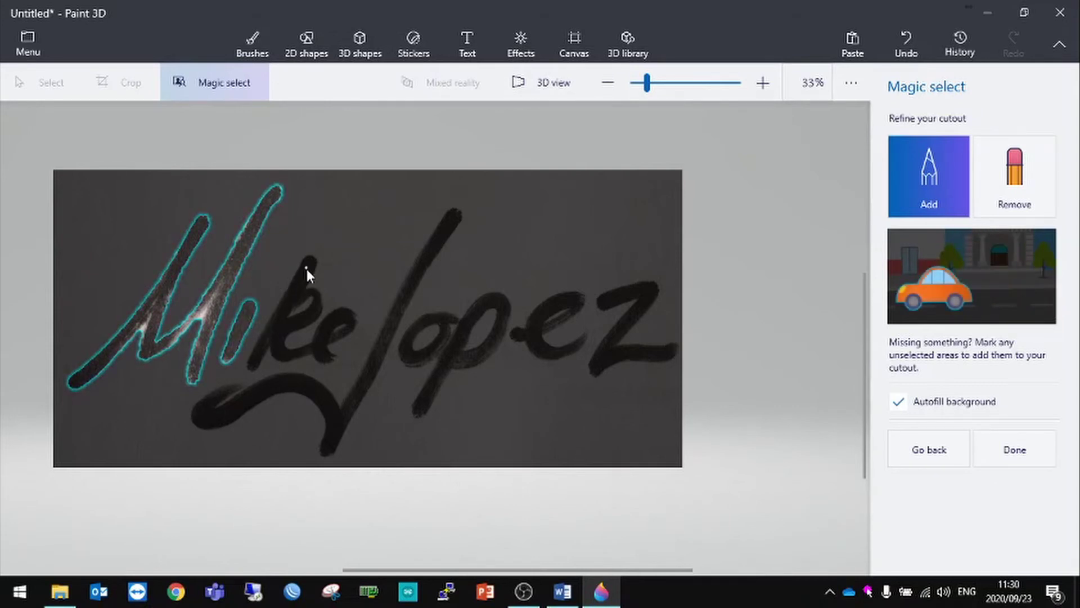
drag(296, 288, 293, 293)
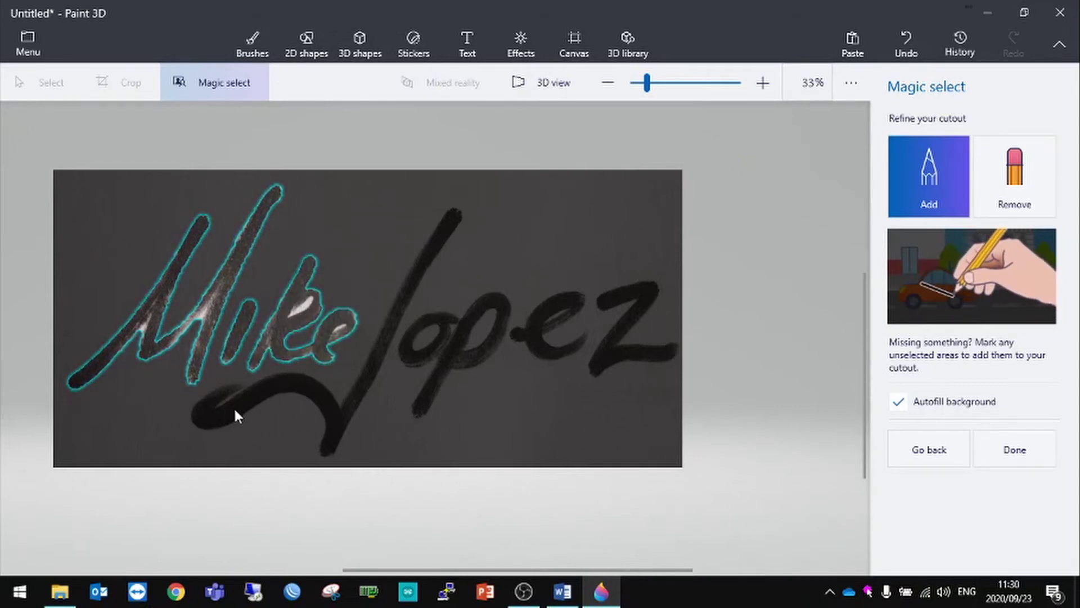
drag(235, 414, 268, 394)
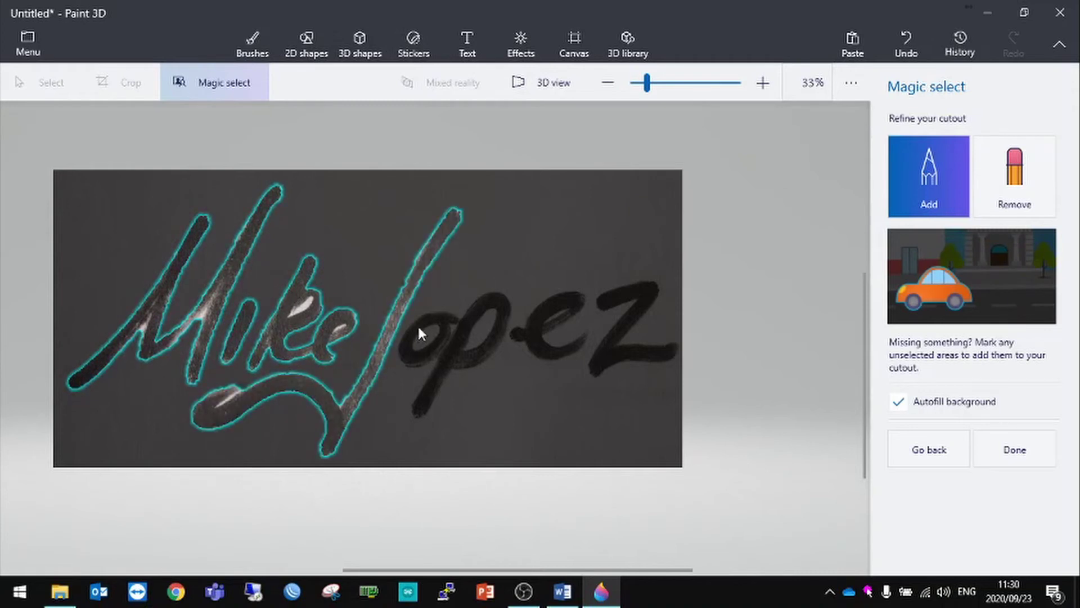
drag(415, 327, 407, 353)
drag(513, 337, 535, 329)
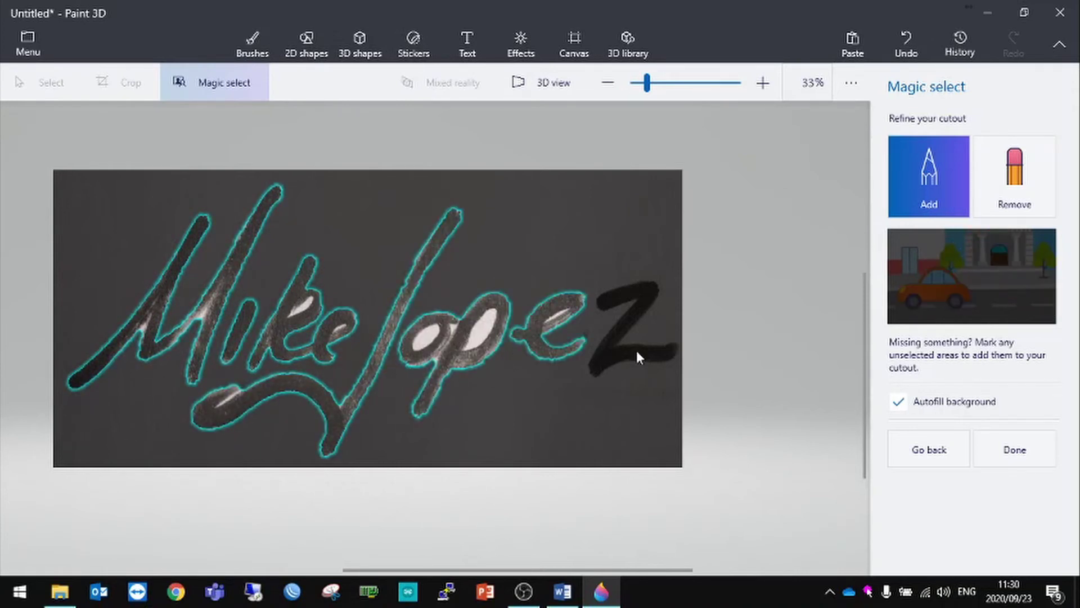
drag(646, 349, 621, 352)
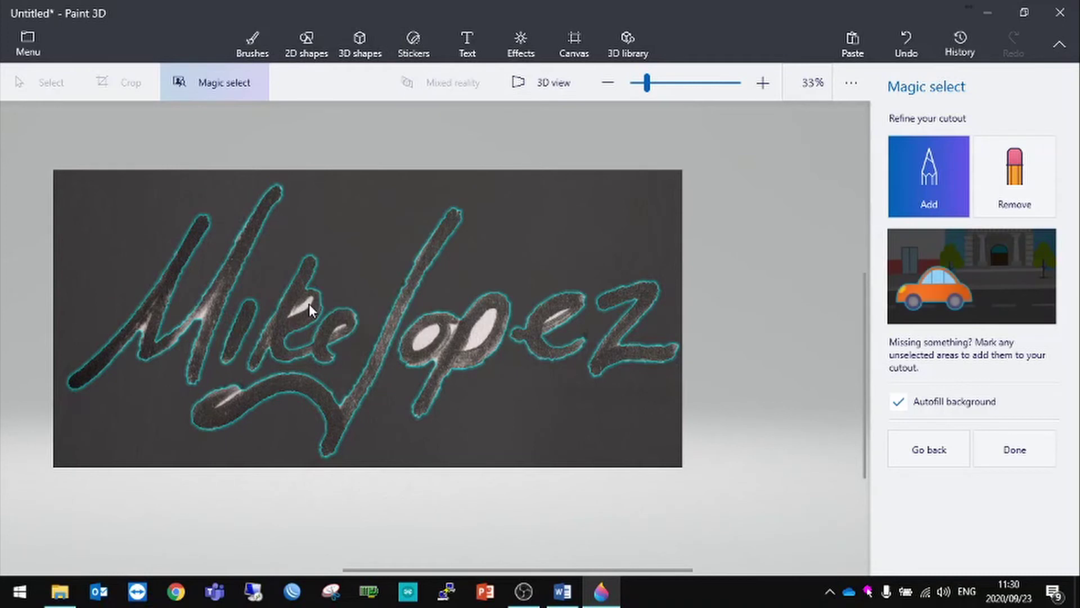
Step: Remove the paper inside the two large letter loops from the cutout and finish the Magic select
click(1011, 194)
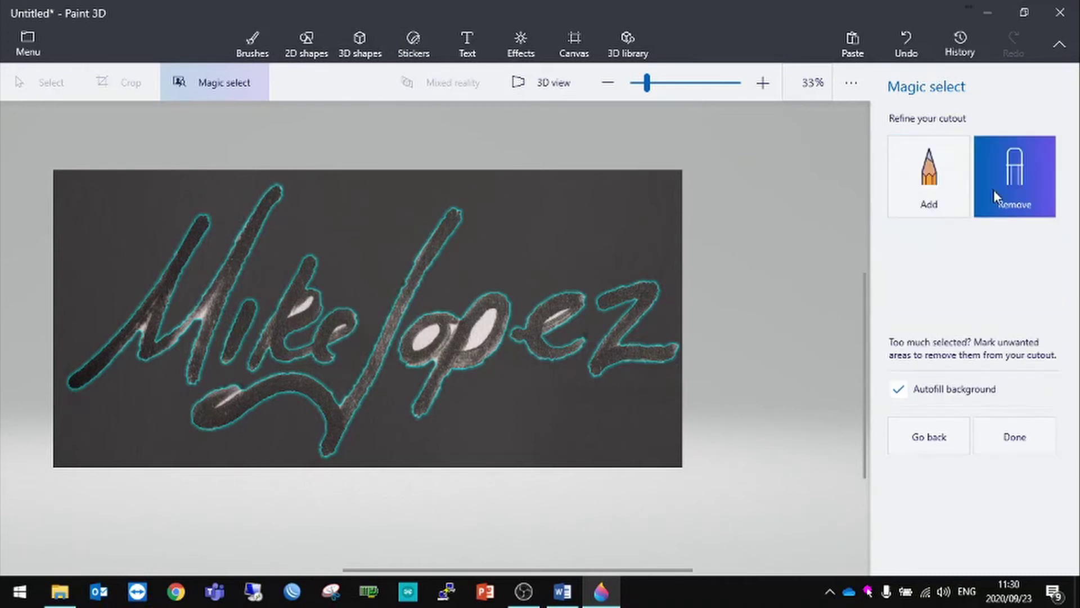
drag(490, 319, 425, 350)
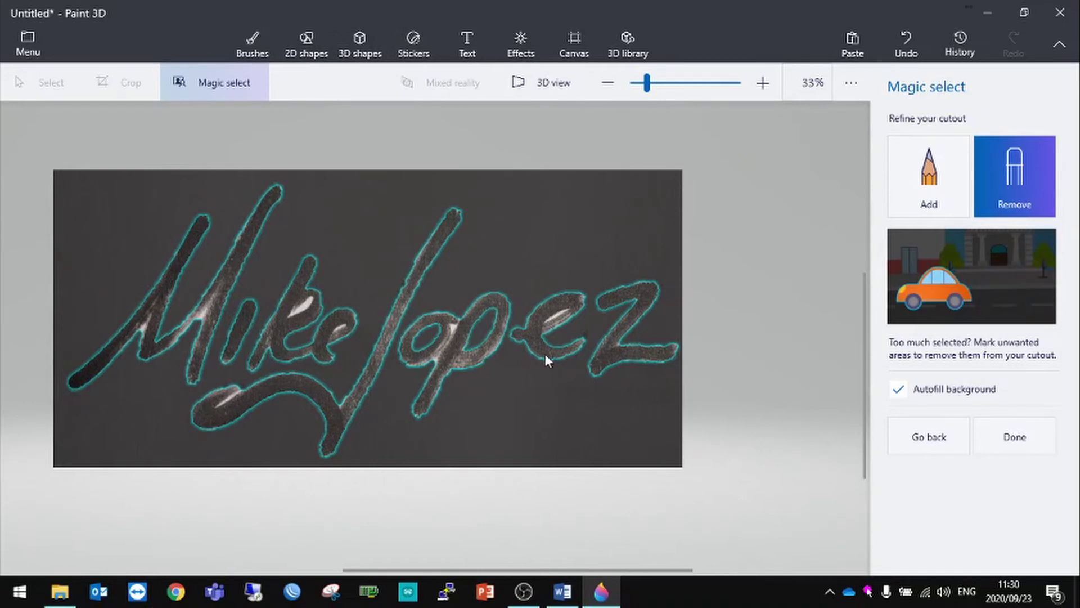
click(1015, 441)
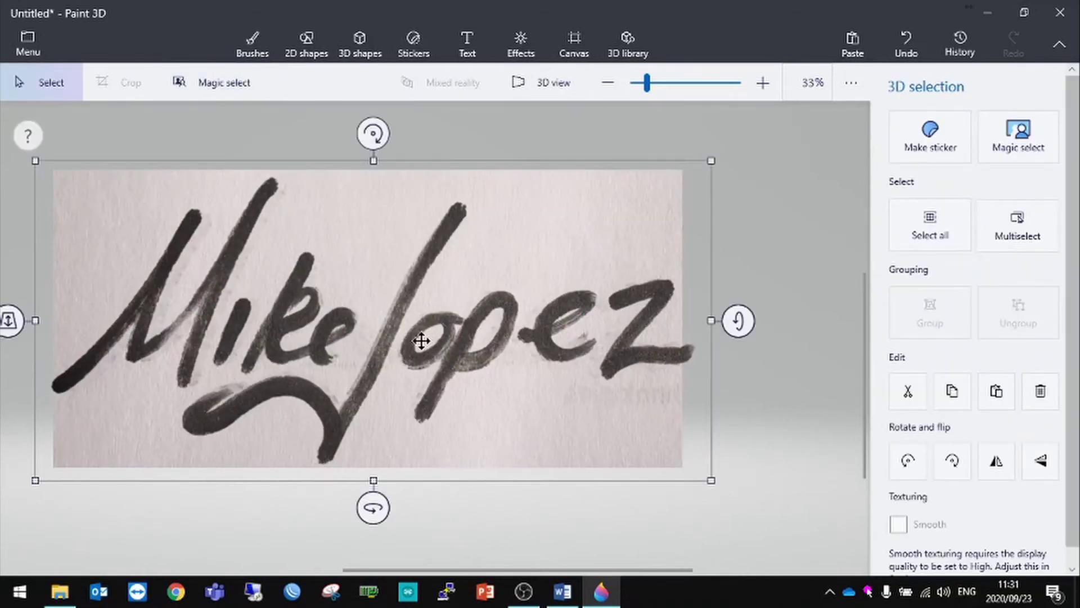
Step: Move the signature cutout off its original place on the background and copy it
mouse_move(393, 342)
mouse_down()
mouse_move(506, 326)
mouse_move(415, 390)
mouse_move(455, 304)
mouse_up()
right_click(444, 304)
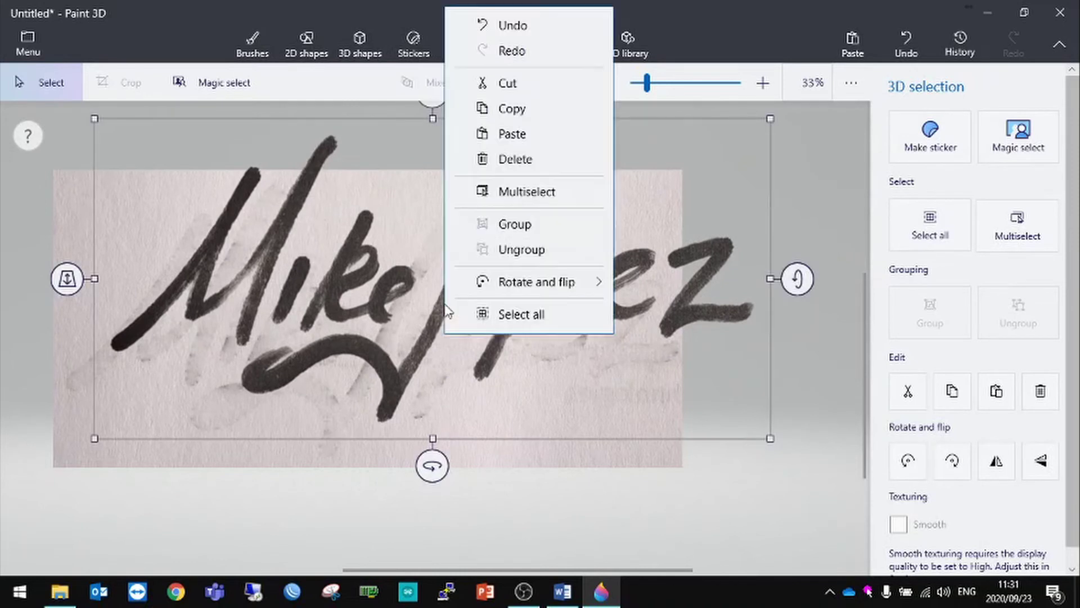
click(504, 109)
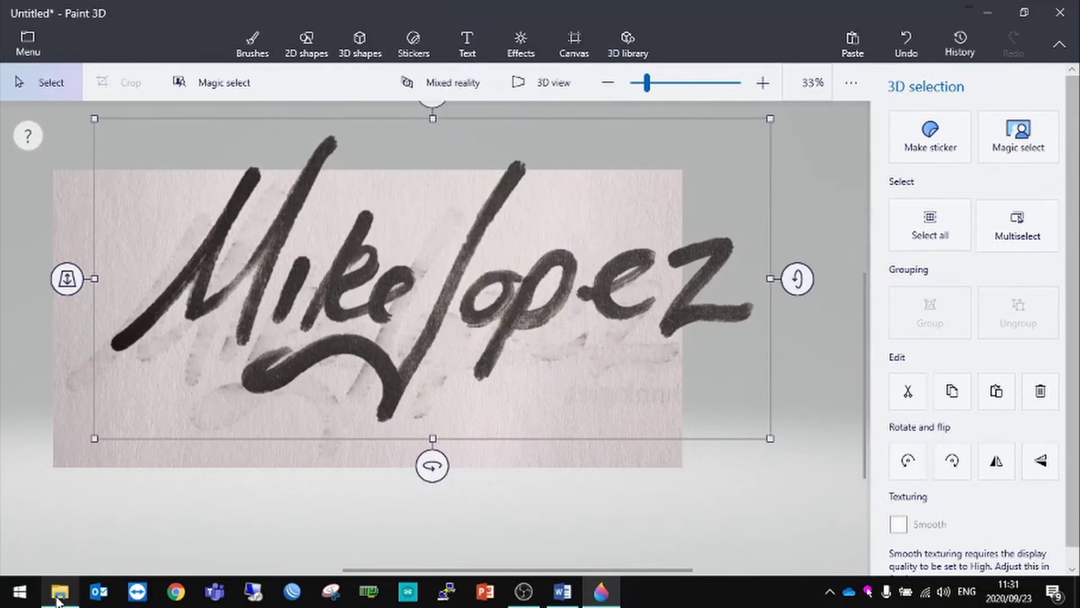
Step: Open the classic Paint app and paste the copied signature onto its blank canvas
click(18, 595)
text(paint)
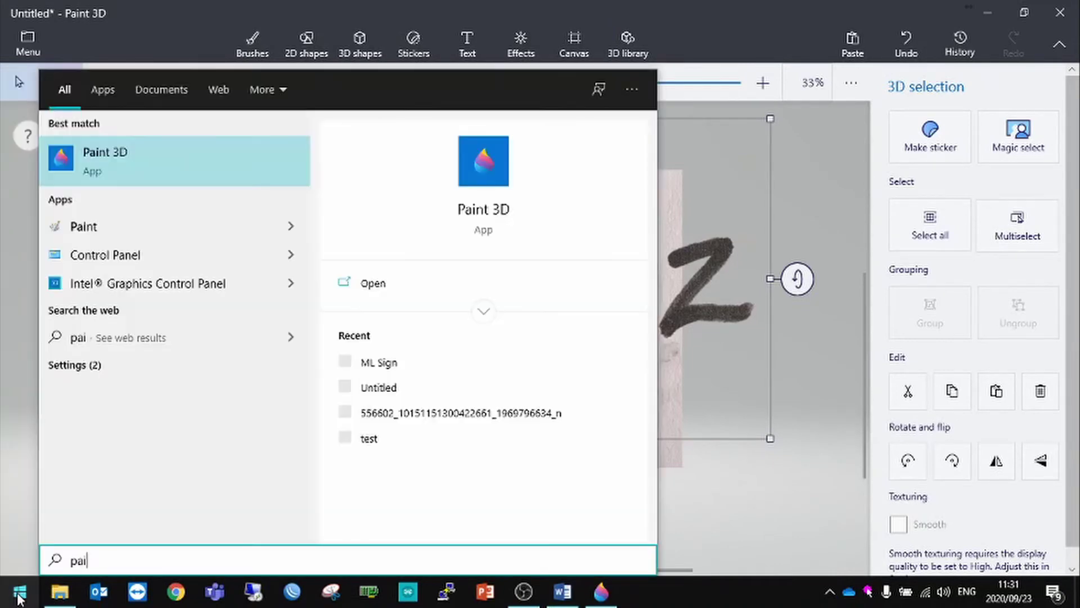
click(77, 223)
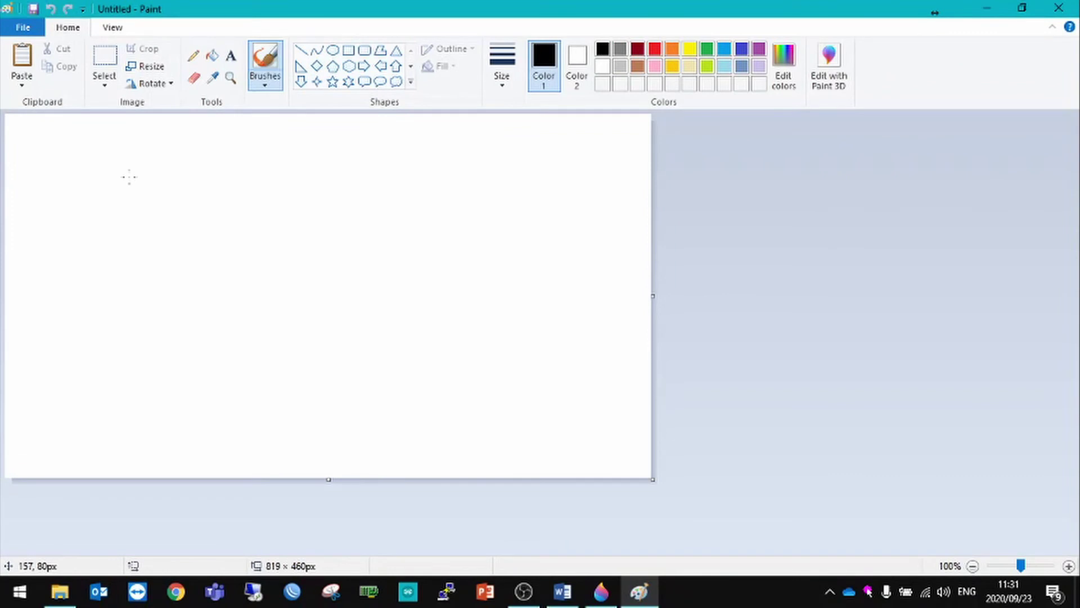
key(ctrl+v)
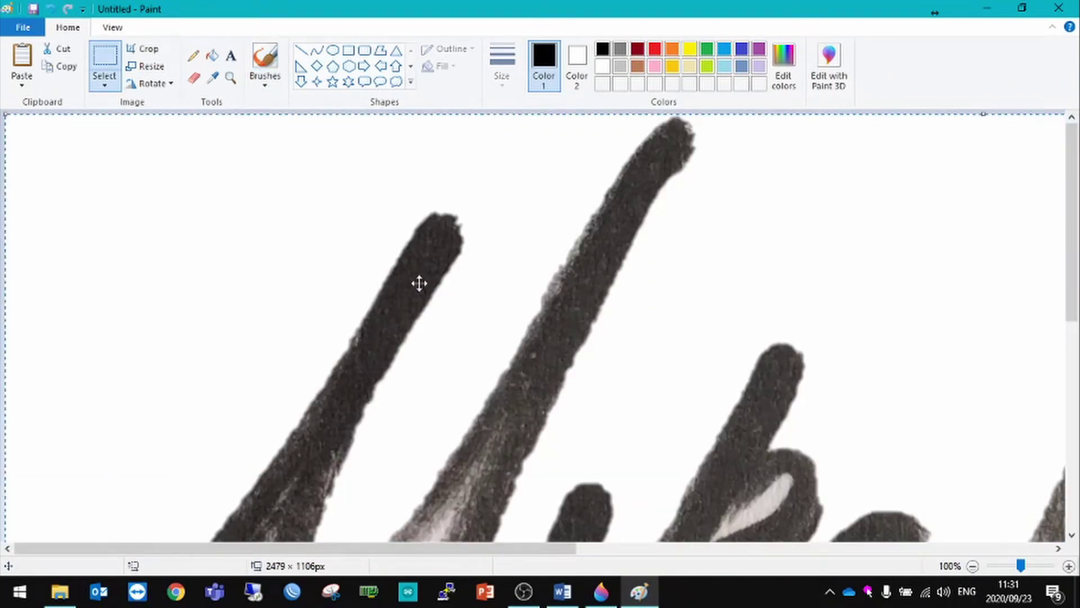
Step: Resize the pasted signature to 20 percent with its aspect ratio kept and crop the canvas to it
click(146, 67)
drag(210, 149, 169, 148)
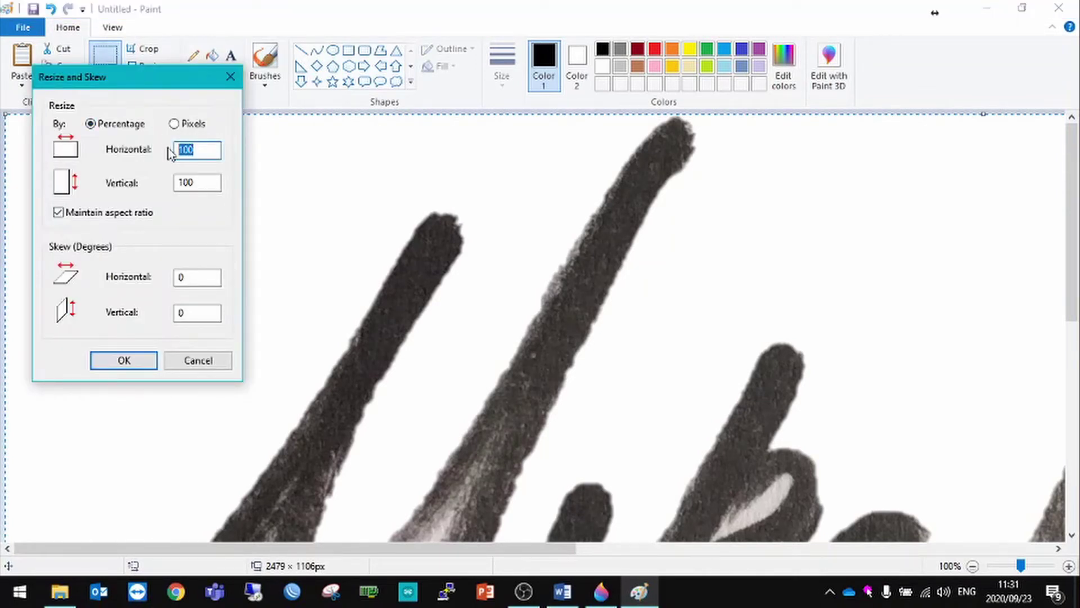
text(20)
key(Return)
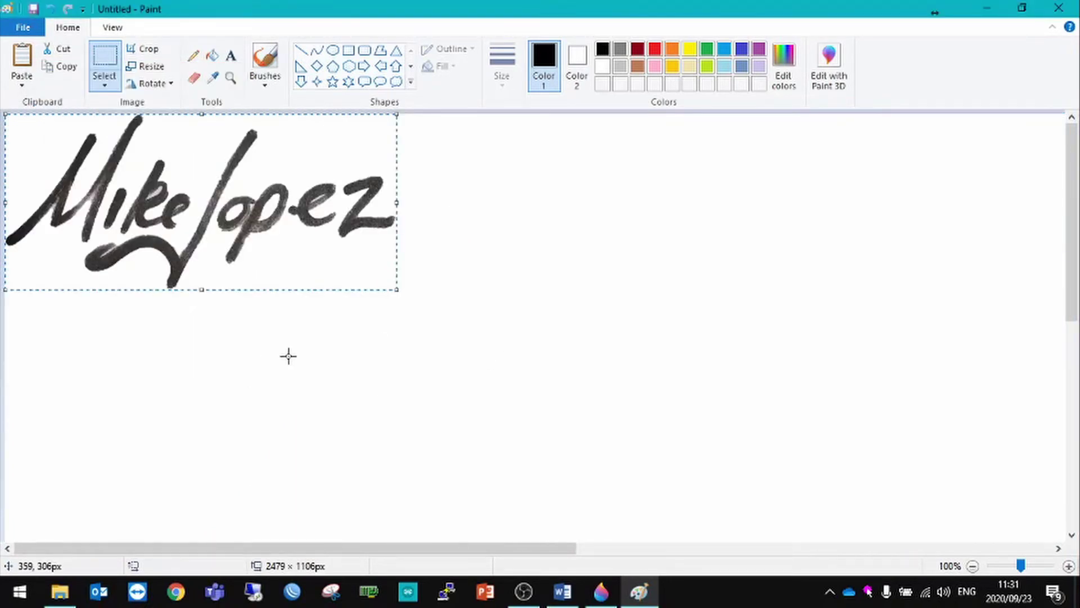
click(148, 49)
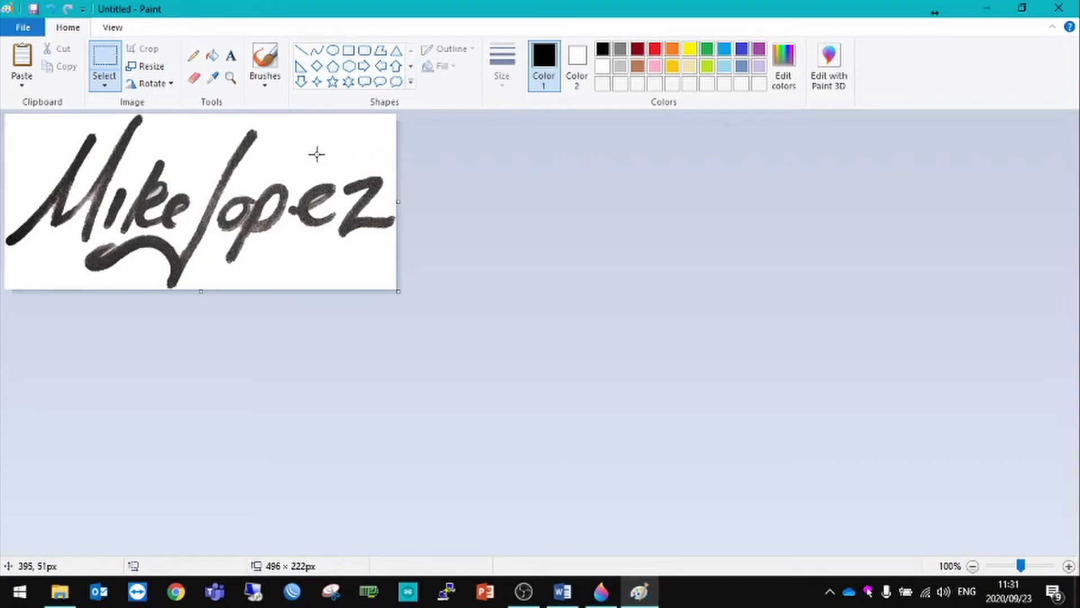
Step: Save the picture as the PNG file Signature on the Desktop, replacing the existing file
click(23, 27)
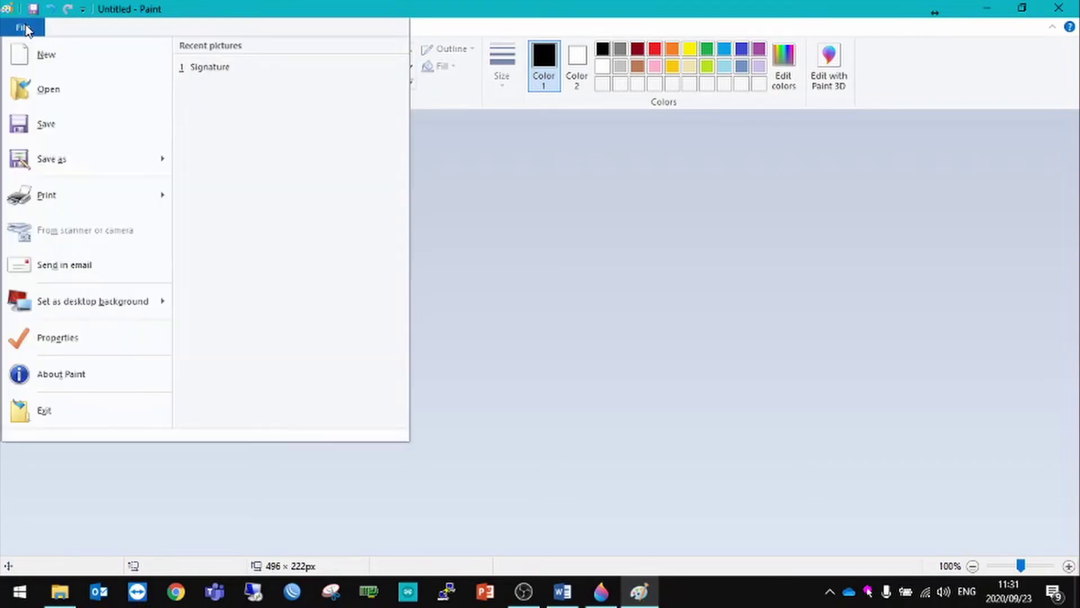
click(45, 163)
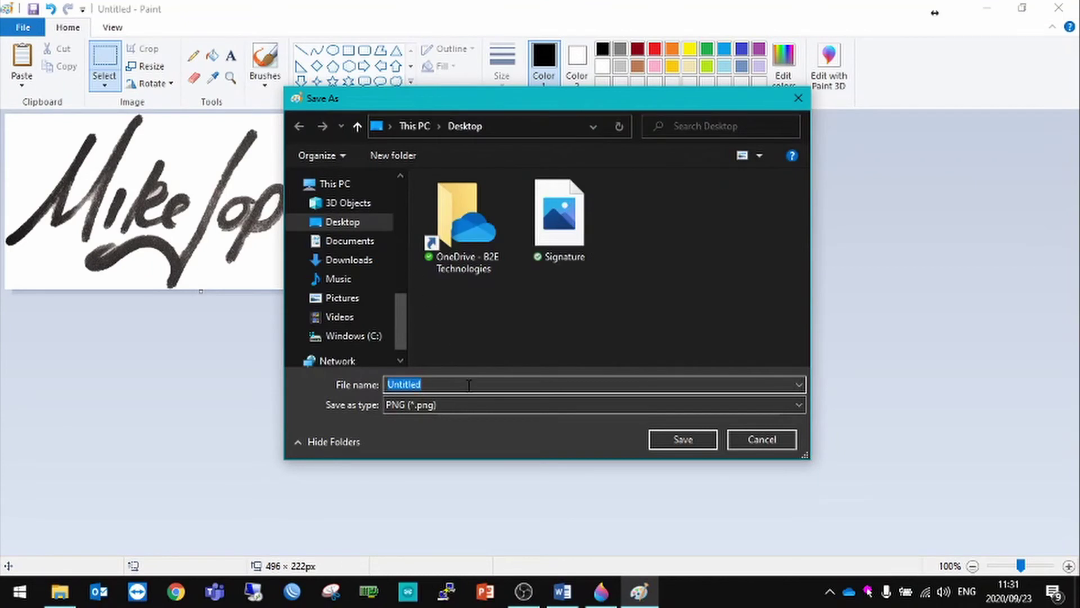
click(559, 229)
click(683, 439)
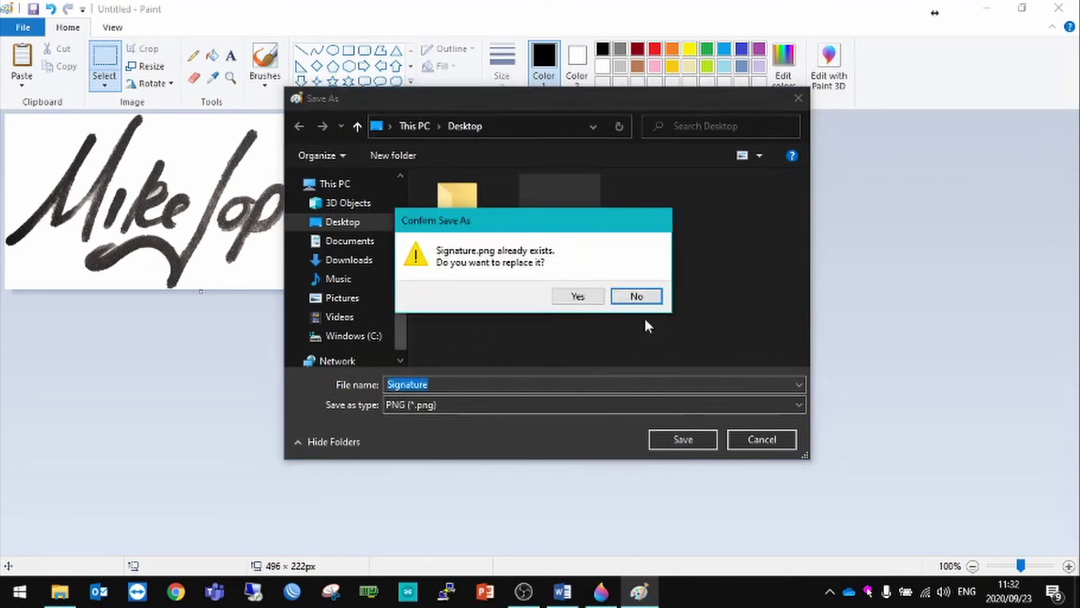
click(575, 296)
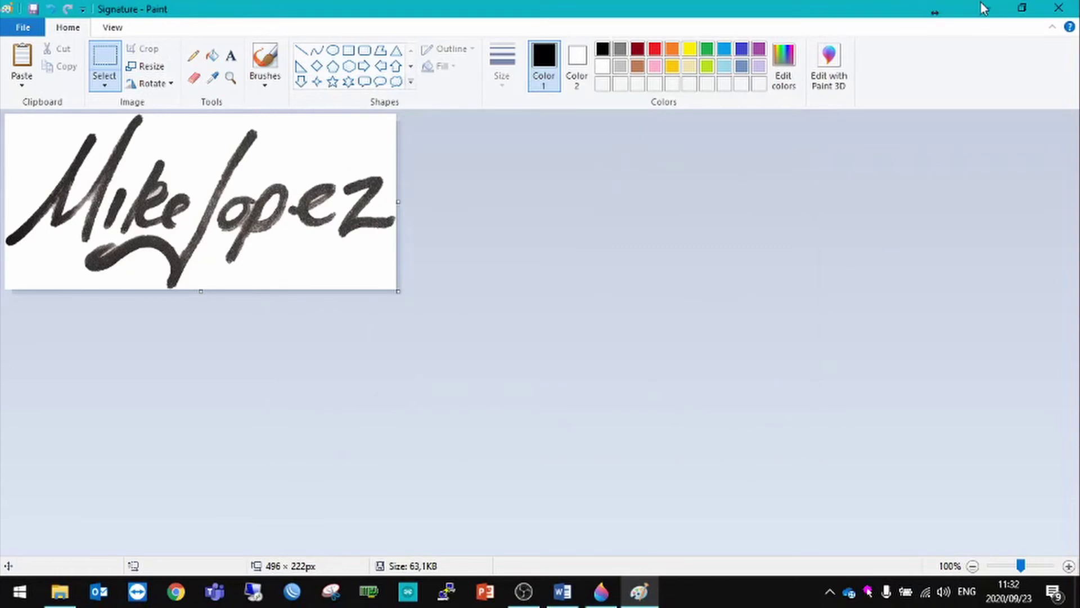
Step: Close Paint and Paint 3D and check the details of the saved Signature file on the desktop
click(1059, 7)
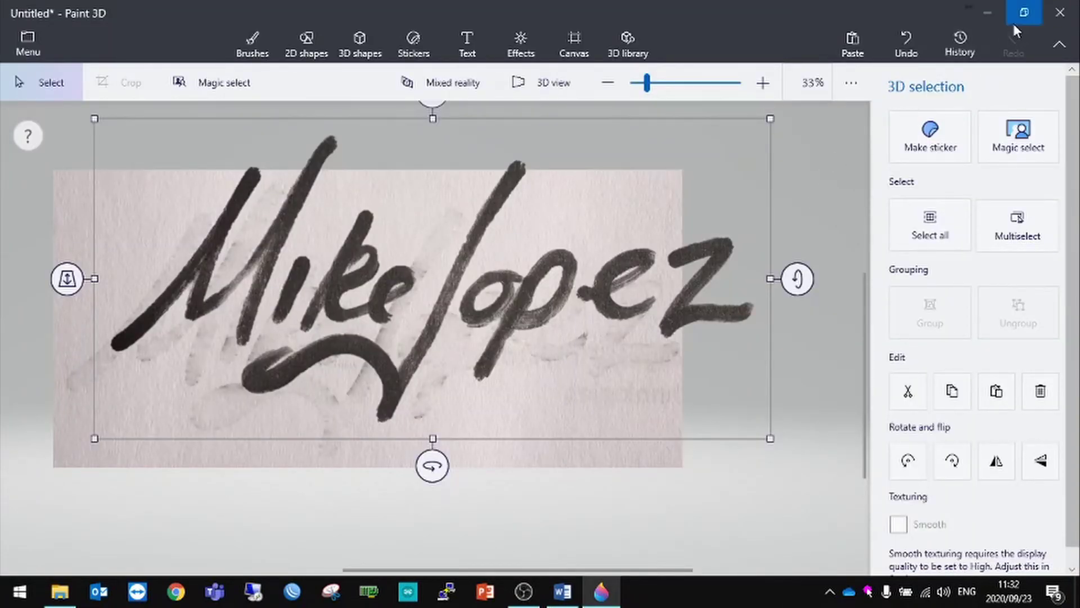
click(1059, 12)
click(554, 328)
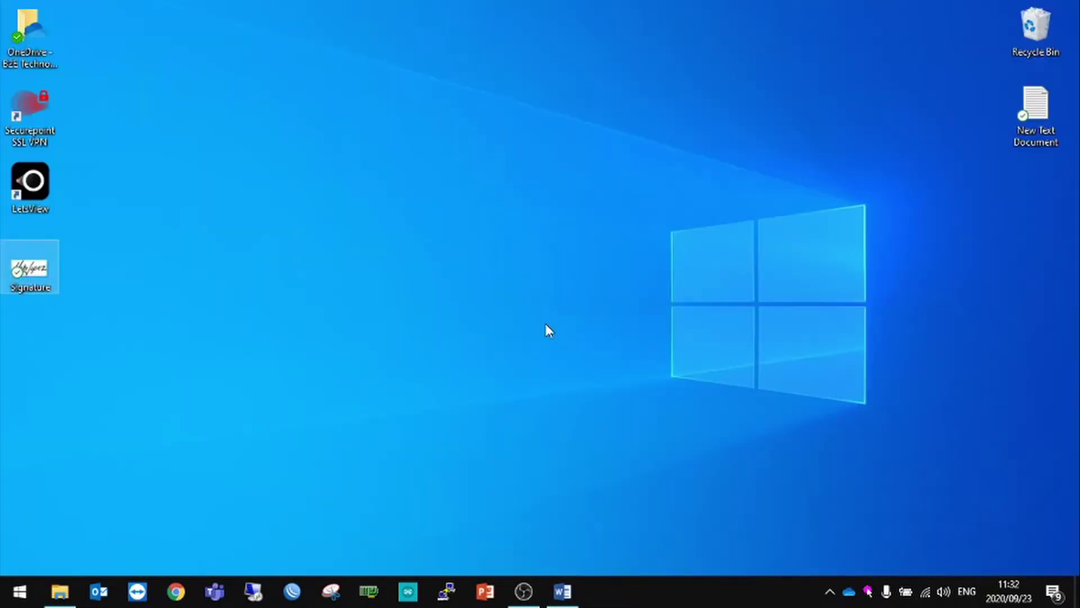
mouse_move(31, 272)
mouse_down()
mouse_move(326, 271)
mouse_move(50, 254)
mouse_up()
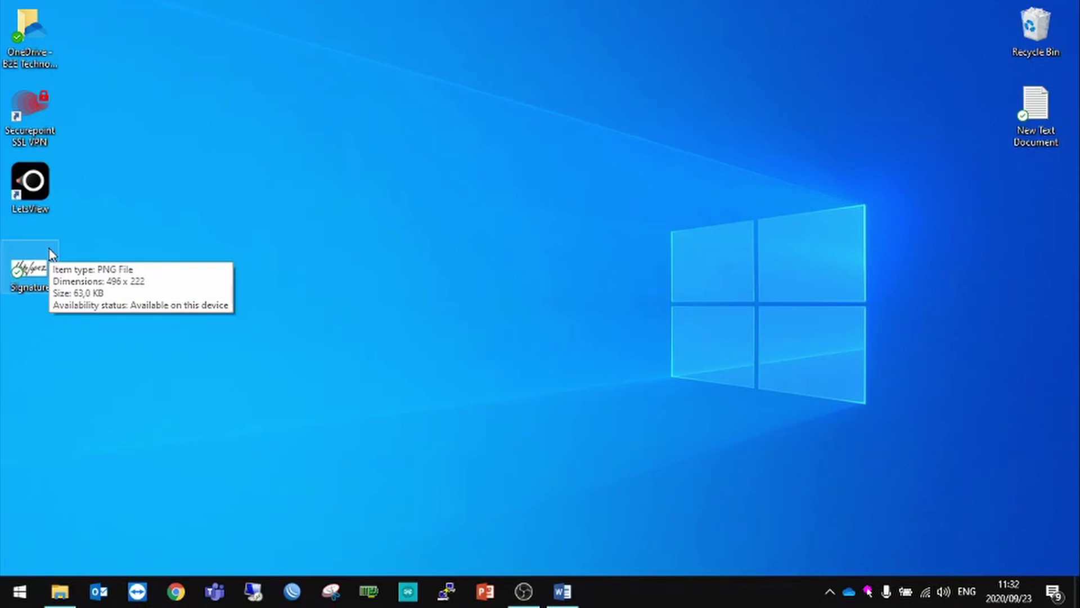
Step: Switch to the Word cover letter and insert the Signature image from the Desktop folder between "Sincerely," and the typed name
click(562, 591)
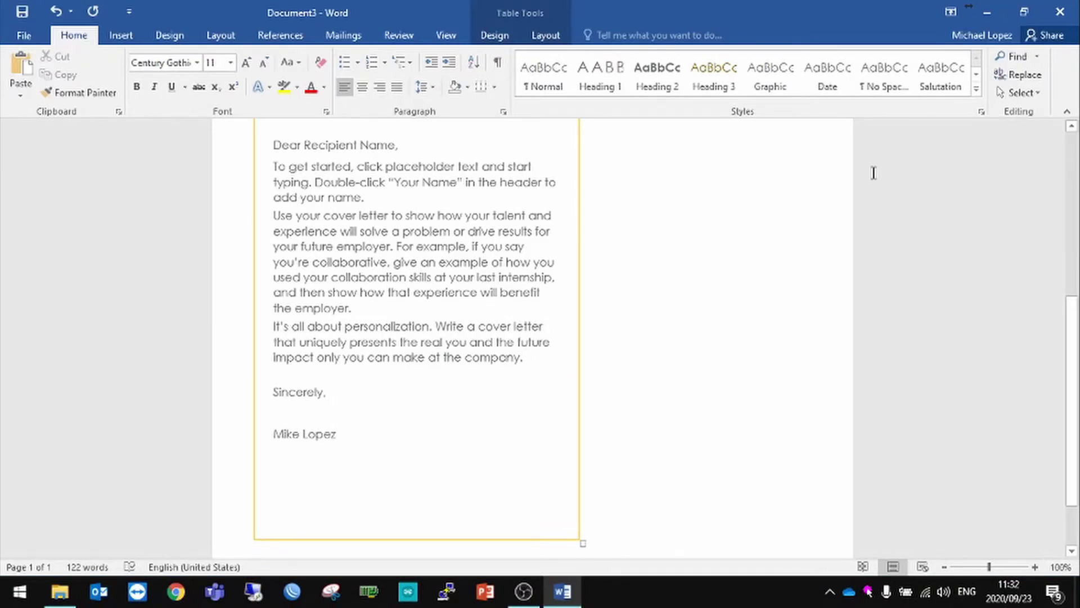
click(60, 591)
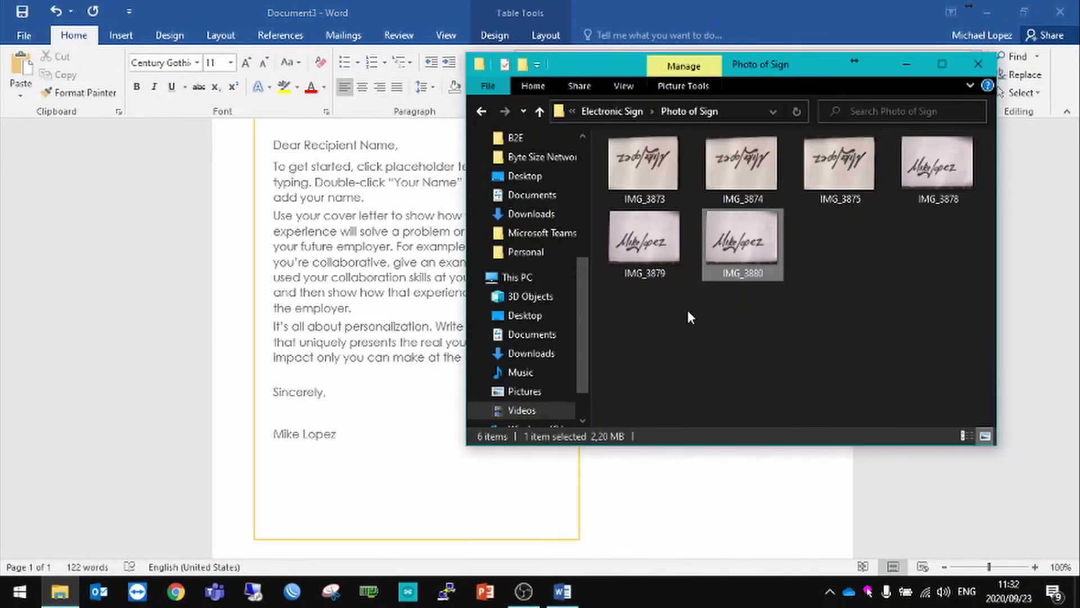
click(525, 175)
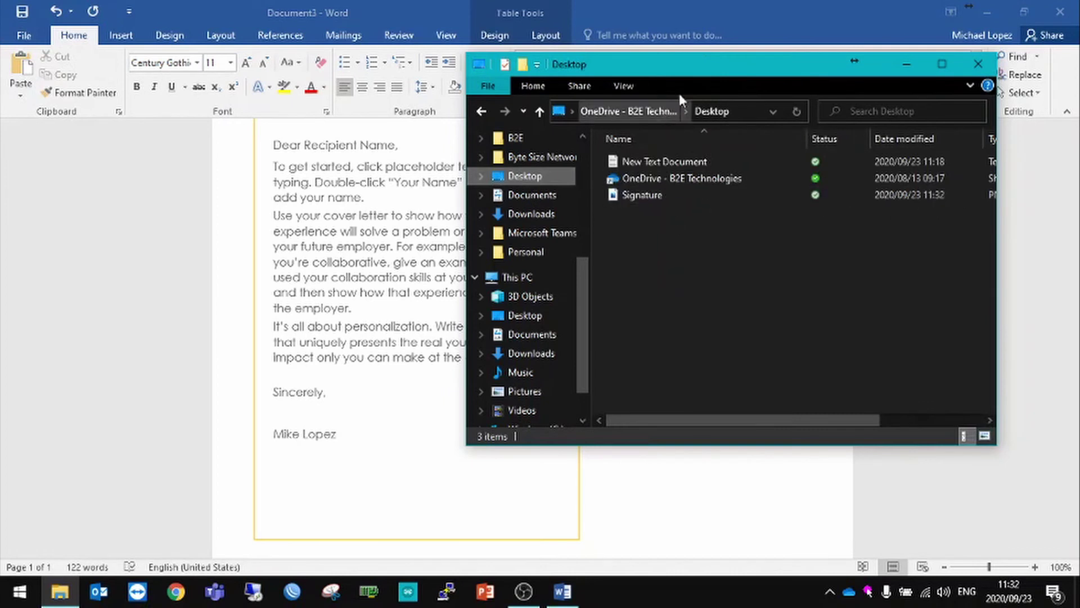
drag(698, 66, 749, 65)
mouse_move(693, 193)
mouse_down()
mouse_move(389, 354)
mouse_move(299, 411)
mouse_move(299, 422)
mouse_up()
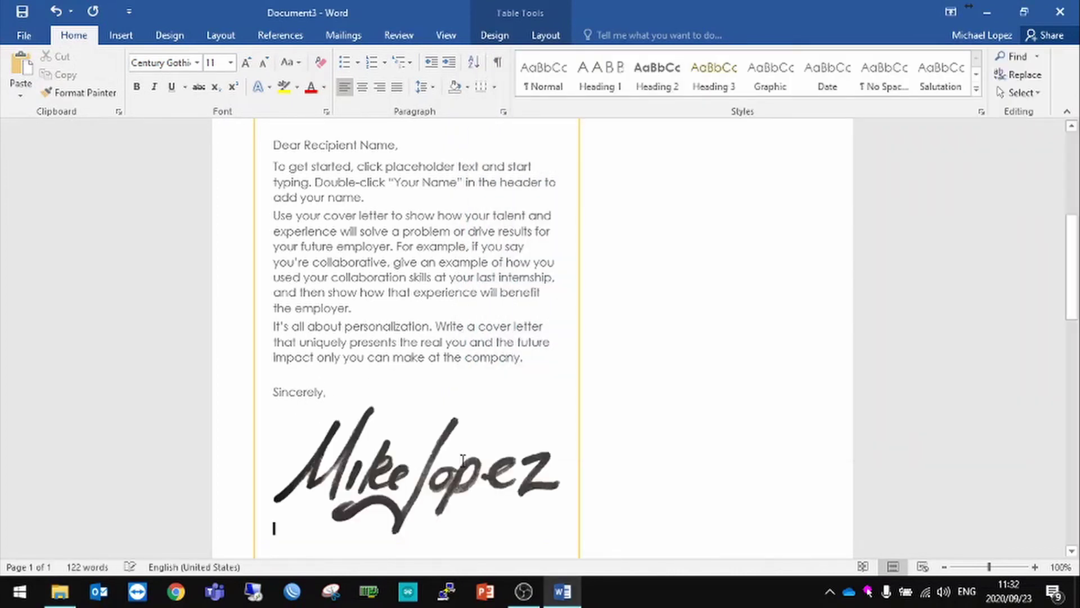
Step: Shrink the inserted signature proportionally to about half its width so it fits between the closing and the typed name
scroll(585, 471, down, 3)
click(493, 396)
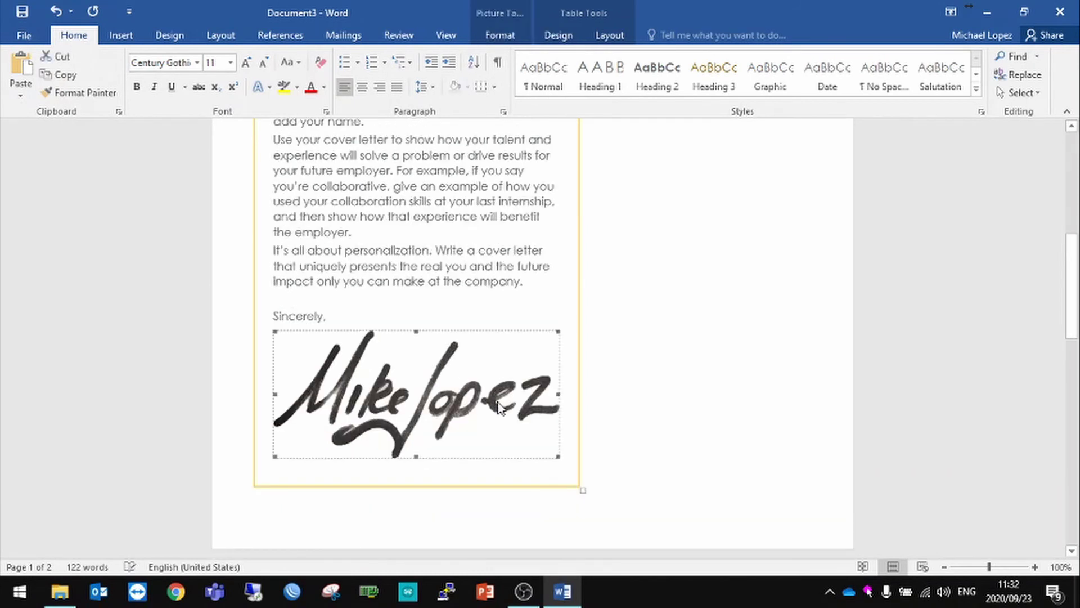
mouse_move(512, 443)
mouse_down()
mouse_move(422, 425)
mouse_move(338, 389)
mouse_up()
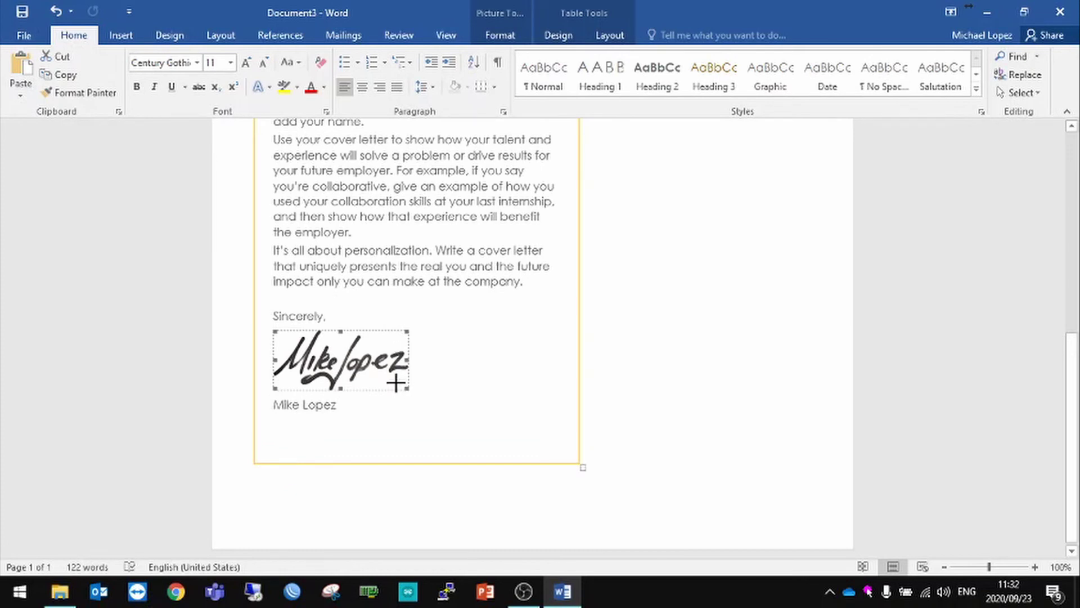
click(670, 369)
scroll(738, 406, up, 2)
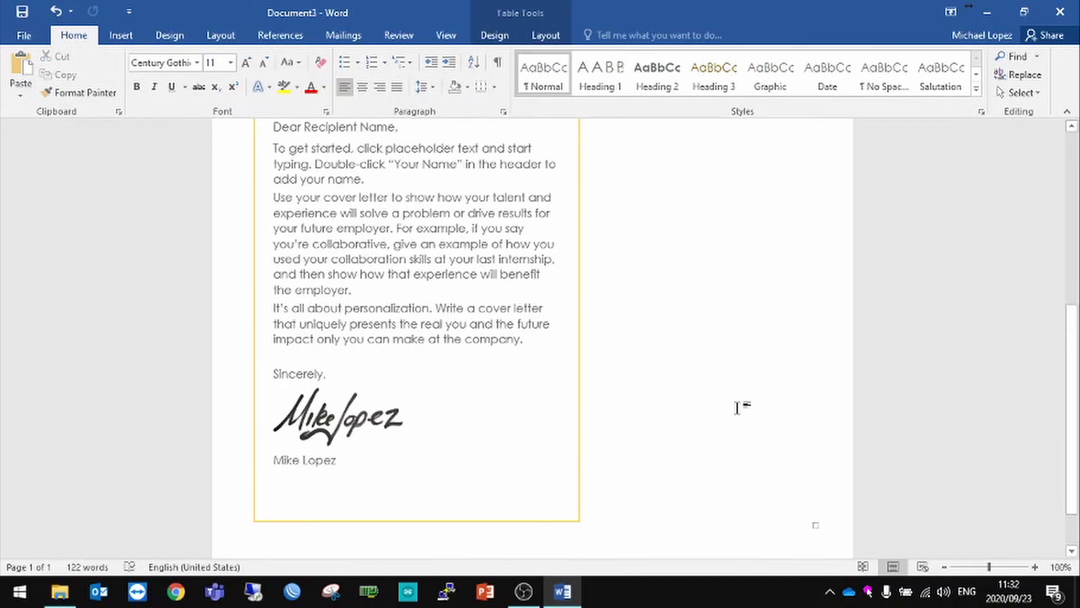
scroll(738, 406, down, 1)
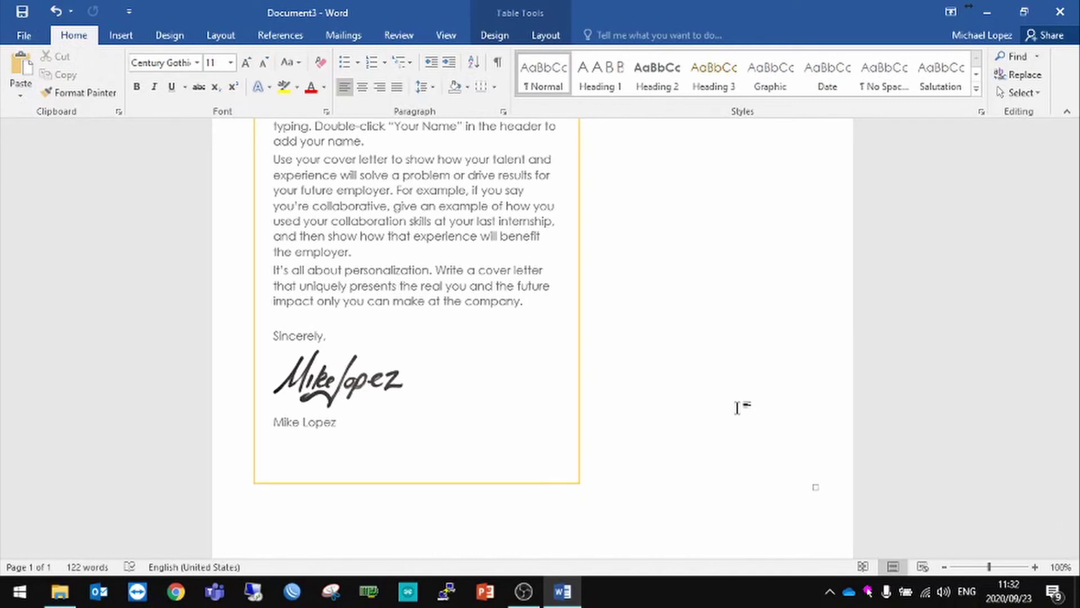
Step: Save the letter on the Desktop as the PDF file Recipient Name and check the signature in the published PDF
click(26, 36)
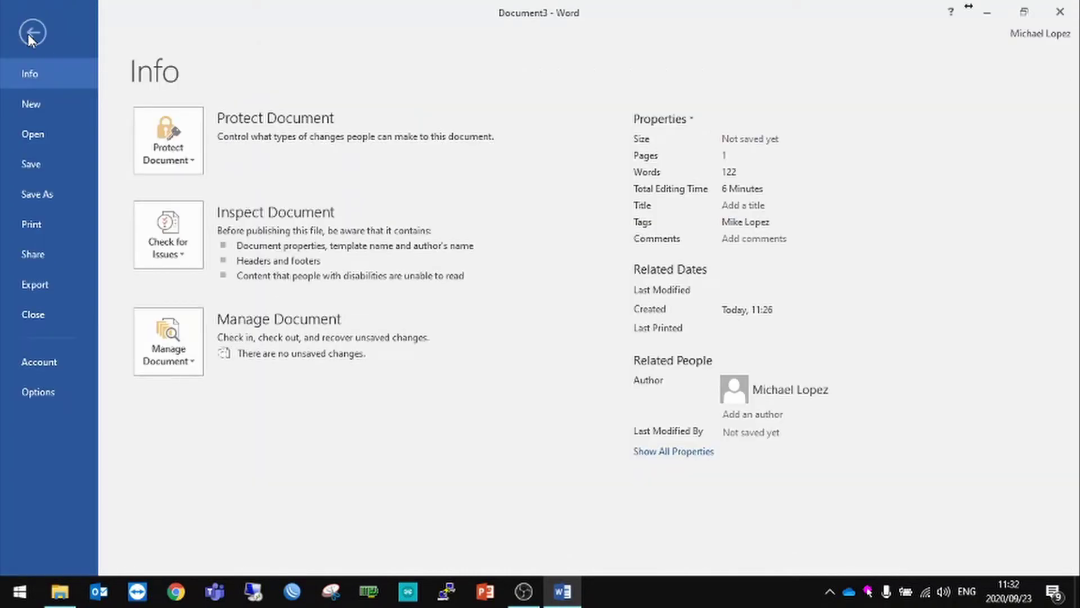
click(35, 194)
click(394, 153)
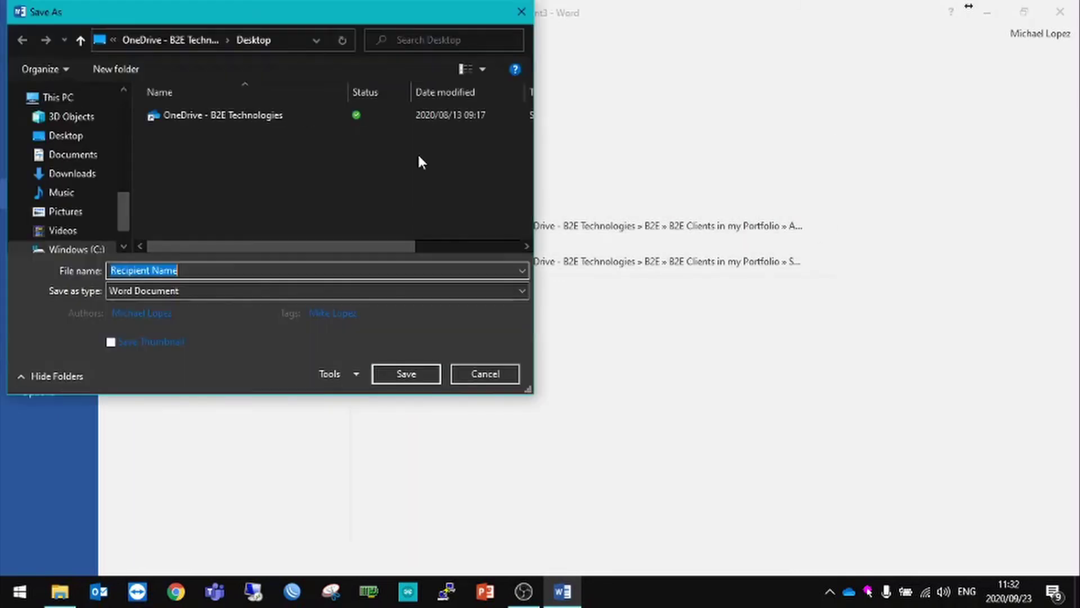
click(225, 290)
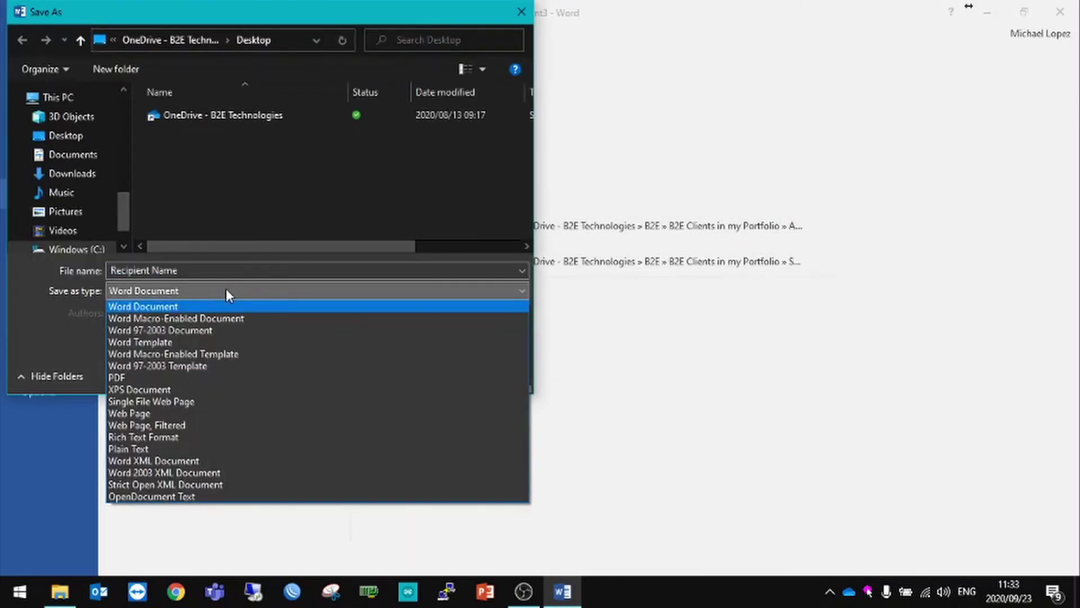
click(151, 377)
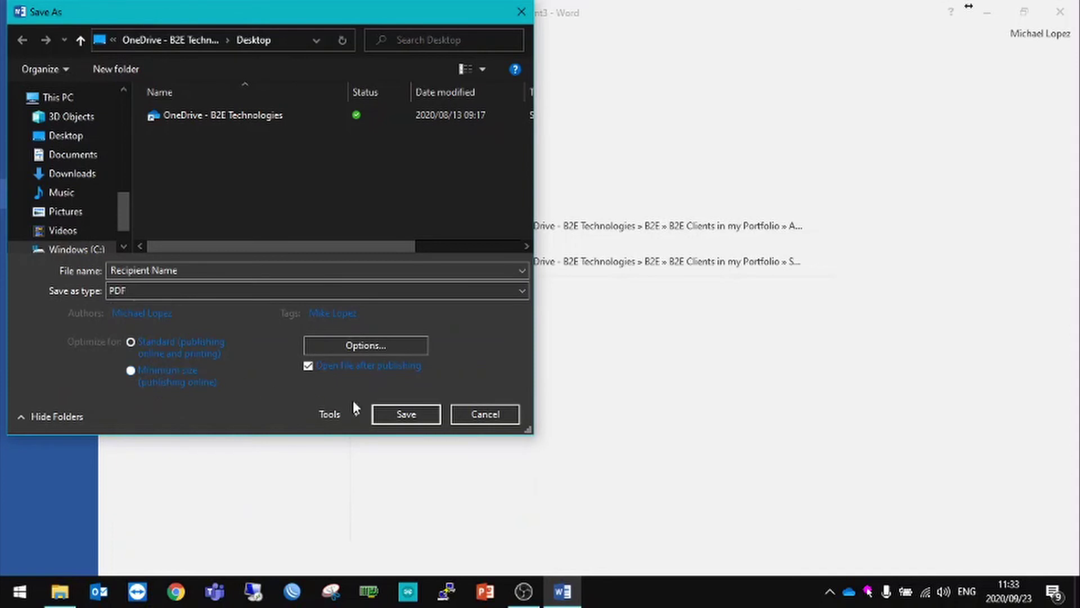
click(400, 416)
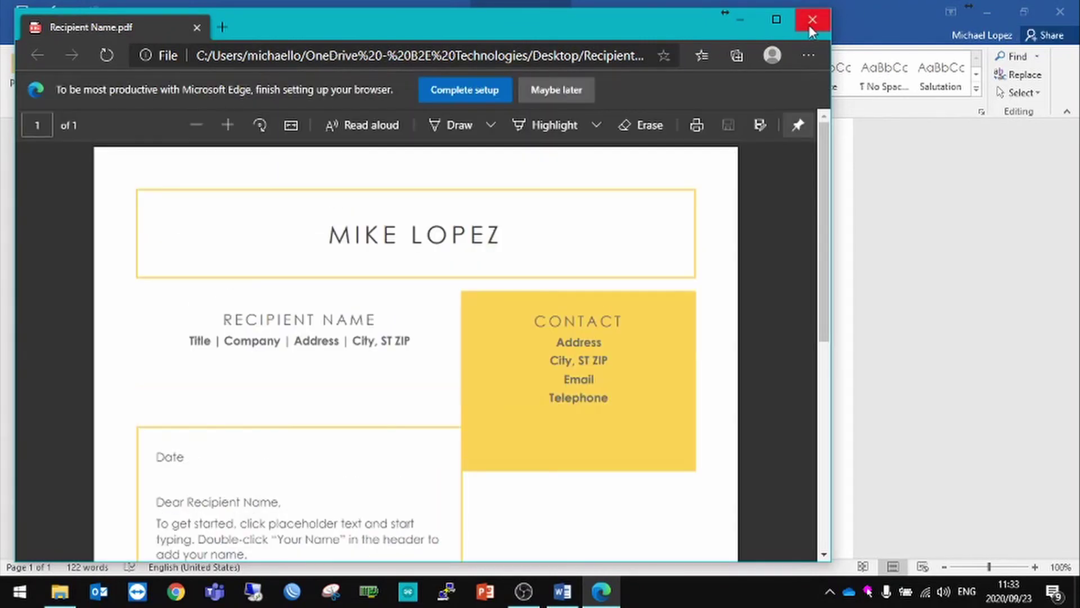
click(777, 19)
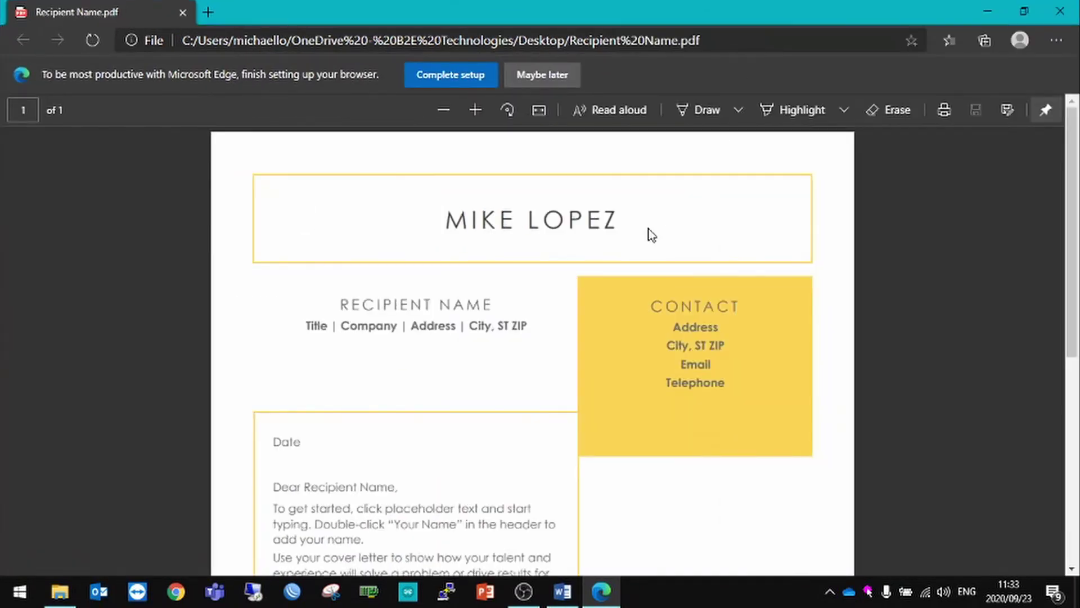
scroll(649, 232, down, 7)
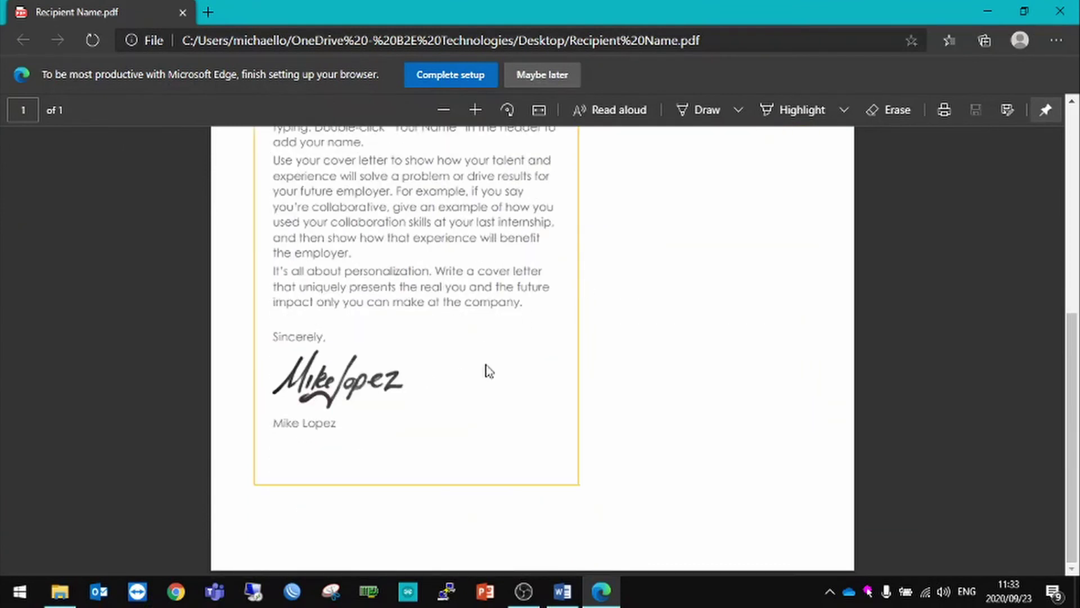